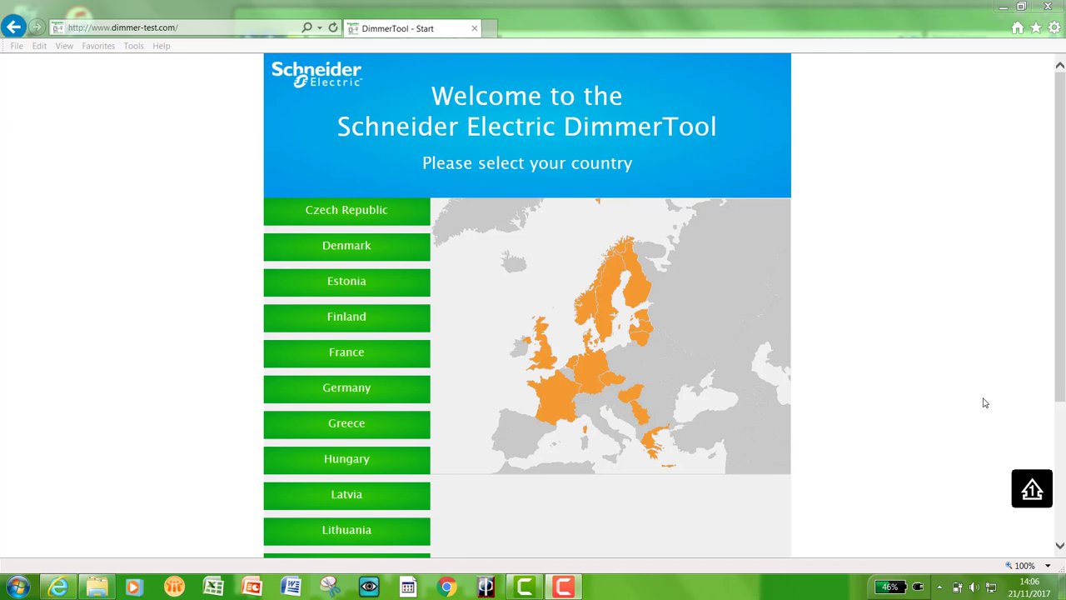
Choose United Kingdom from the country list to open the UK DimmerTool
{"action": "left_click", "coordinate": [201, 29]}
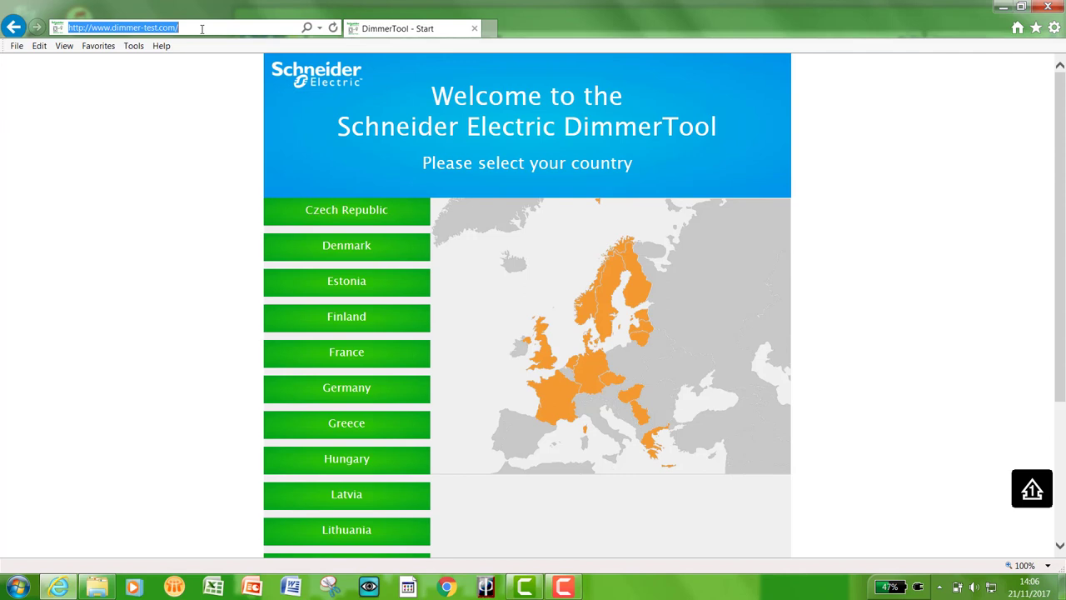
{"action": "left_click", "coordinate": [202, 29]}
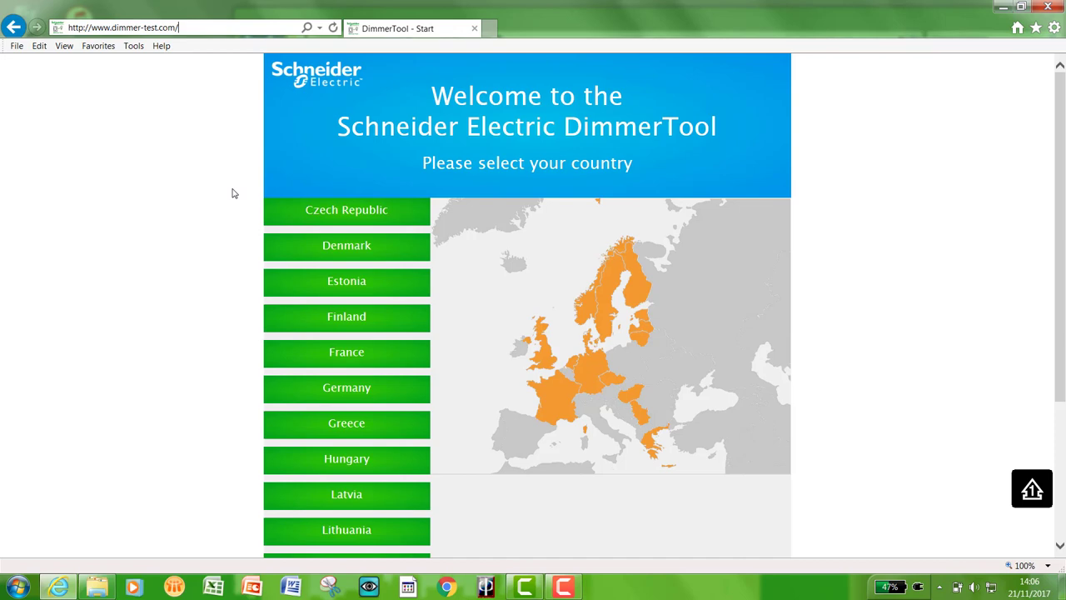
{"action": "left_click", "coordinate": [223, 190]}
{"action": "scroll", "coordinate": [224, 190], "scroll_direction": "down", "scroll_amount": 3}
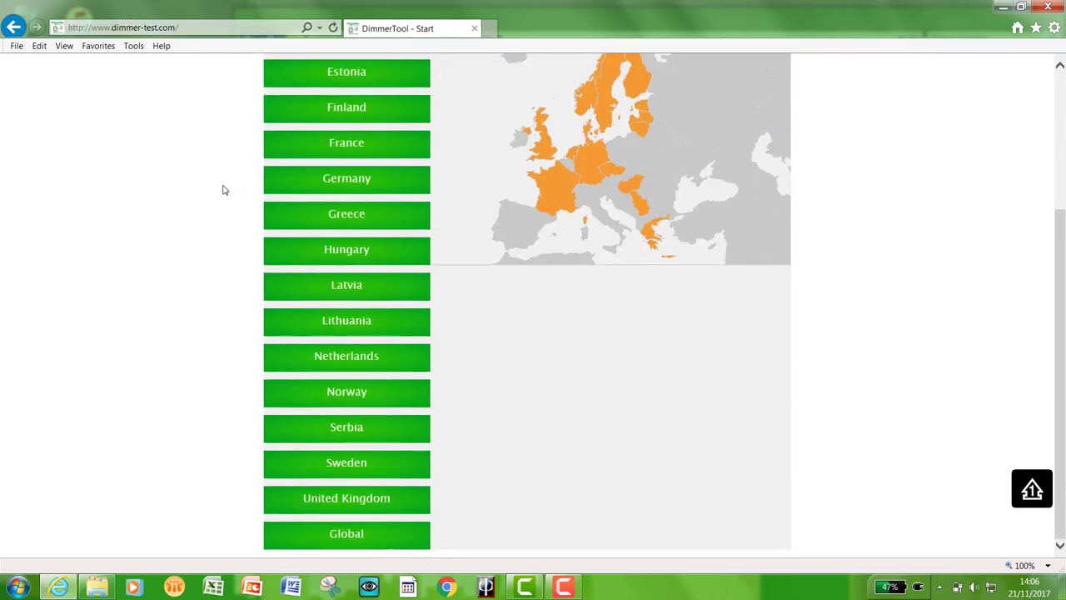
{"action": "left_click", "coordinate": [351, 498]}
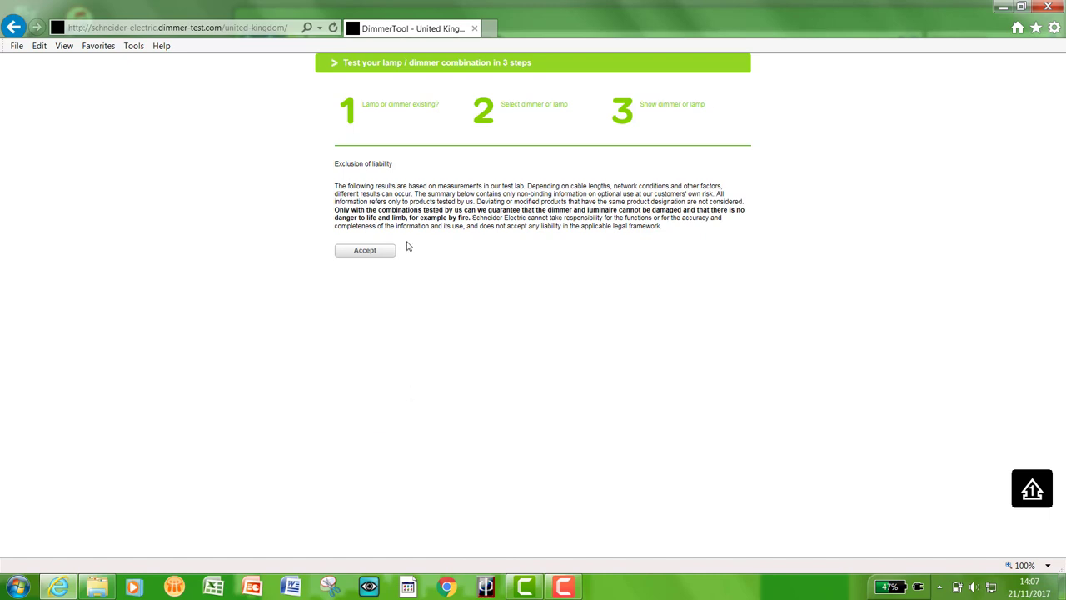
Accept the exclusion of liability and choose the existing-dimmer, find-a-lamp option in Step 1
{"action": "left_click", "coordinate": [359, 253]}
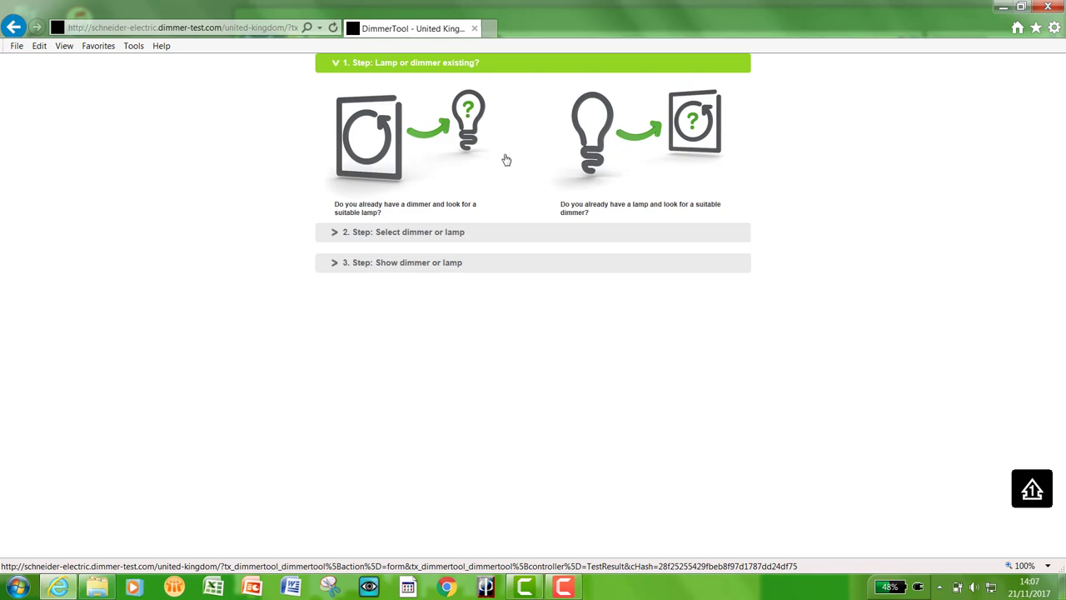
{"action": "left_click", "coordinate": [385, 146]}
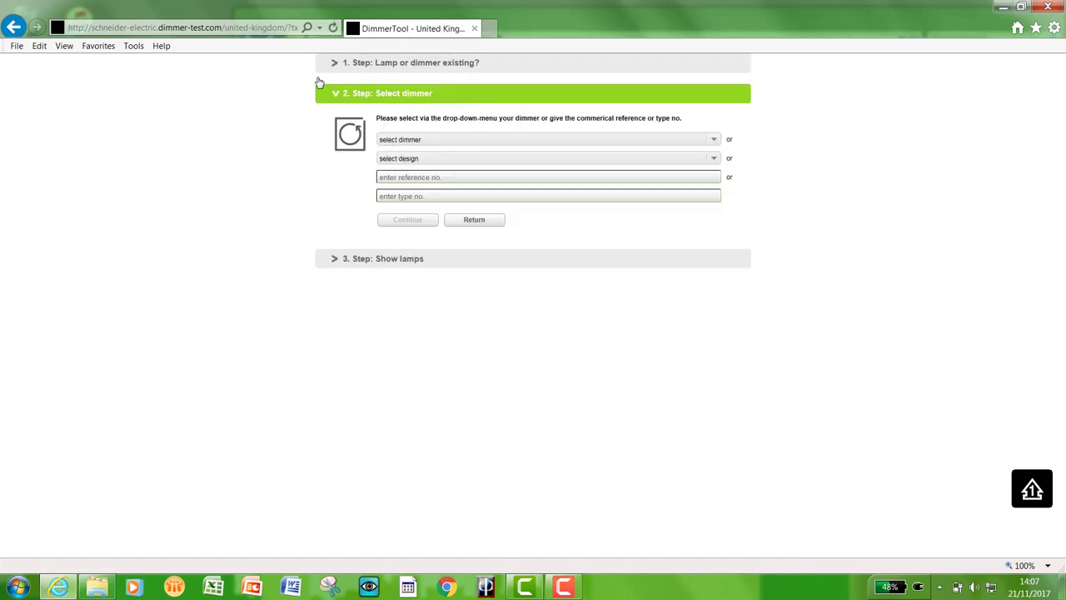
Pick '1 or 2 gang LED dimmer 100W/VA, Design Lisse' from the dimmer list and continue
{"action": "left_click", "coordinate": [400, 140]}
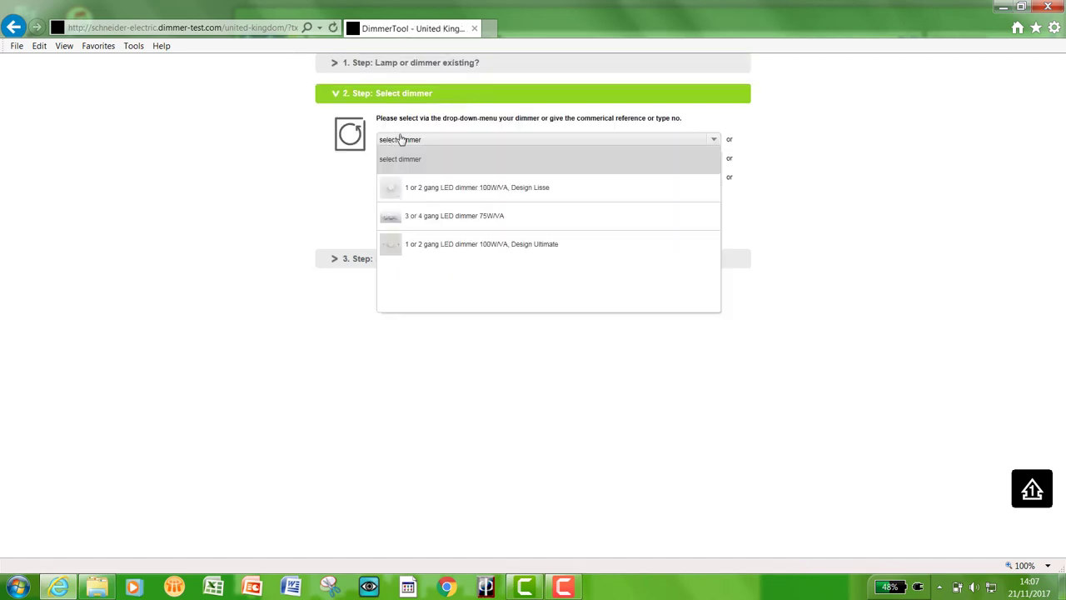
{"action": "left_click", "coordinate": [265, 188]}
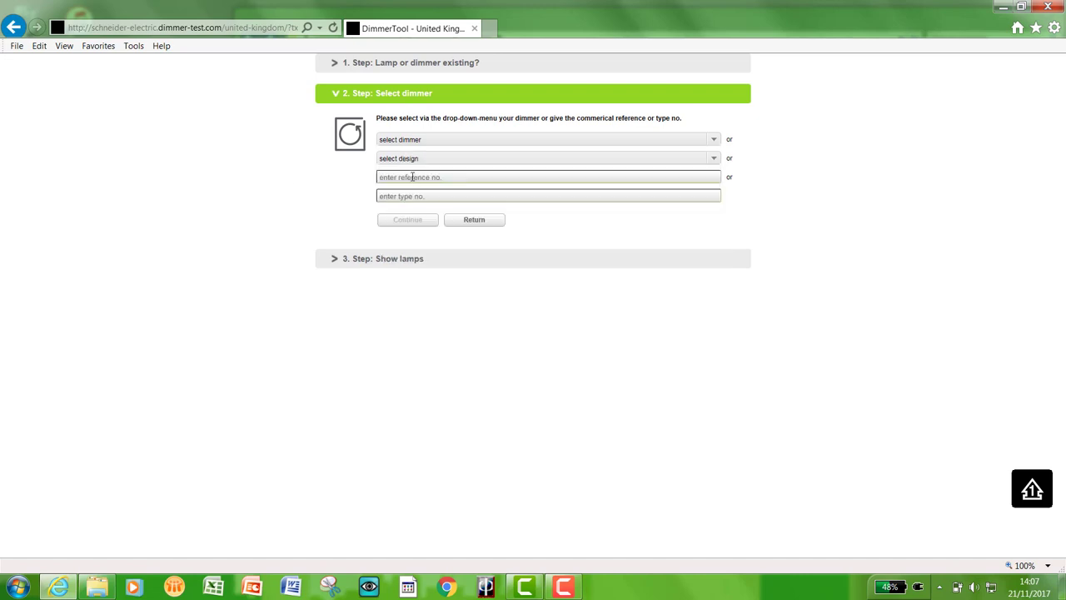
{"action": "left_click", "coordinate": [409, 160]}
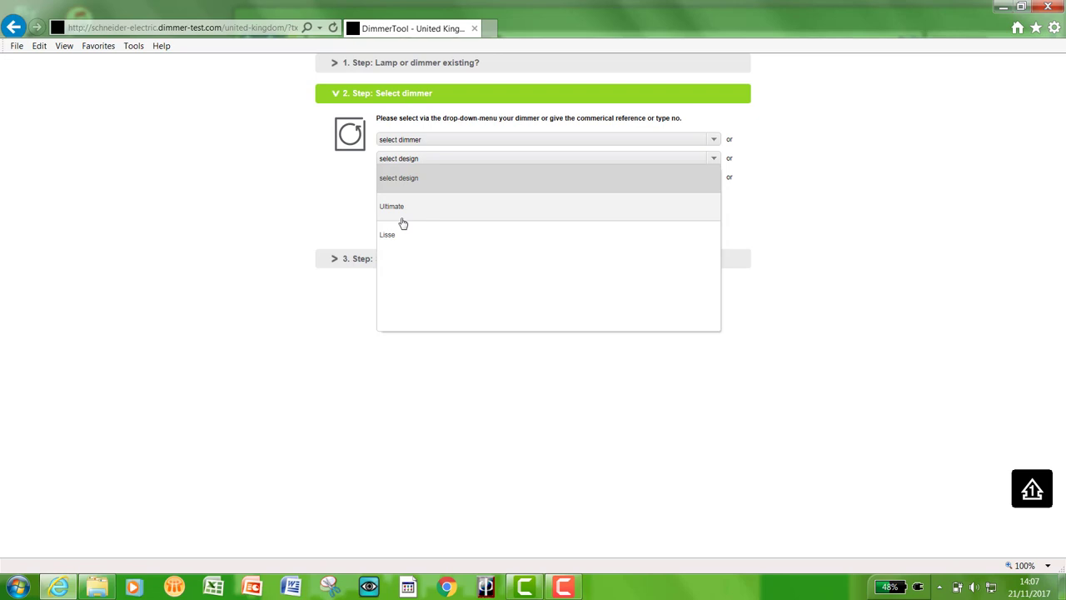
{"action": "left_click", "coordinate": [273, 184]}
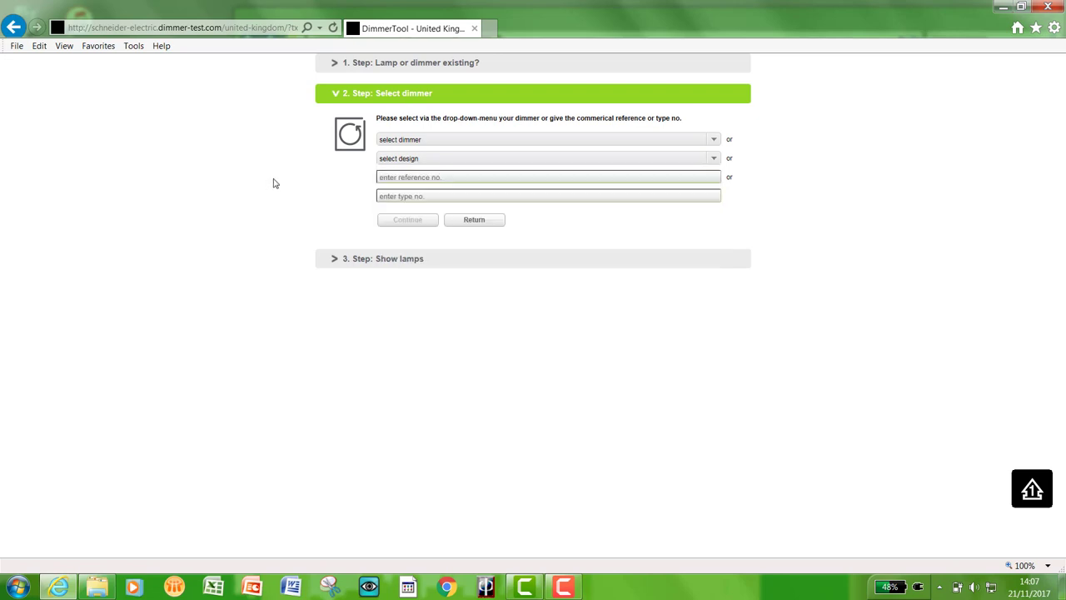
{"action": "left_click", "coordinate": [397, 177]}
{"action": "left_click", "coordinate": [308, 167]}
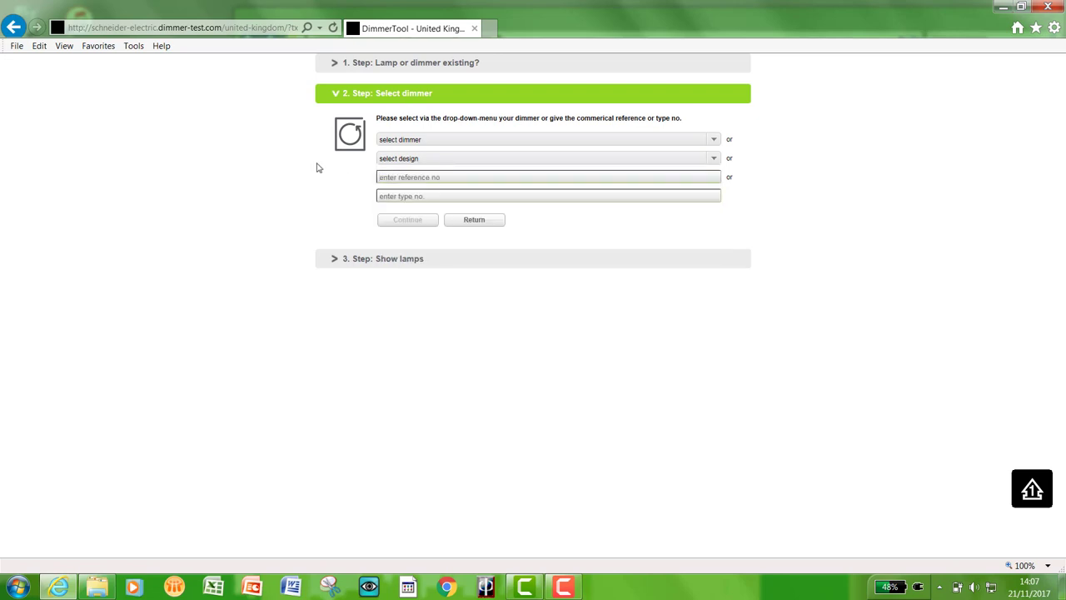
{"action": "left_click", "coordinate": [396, 148]}
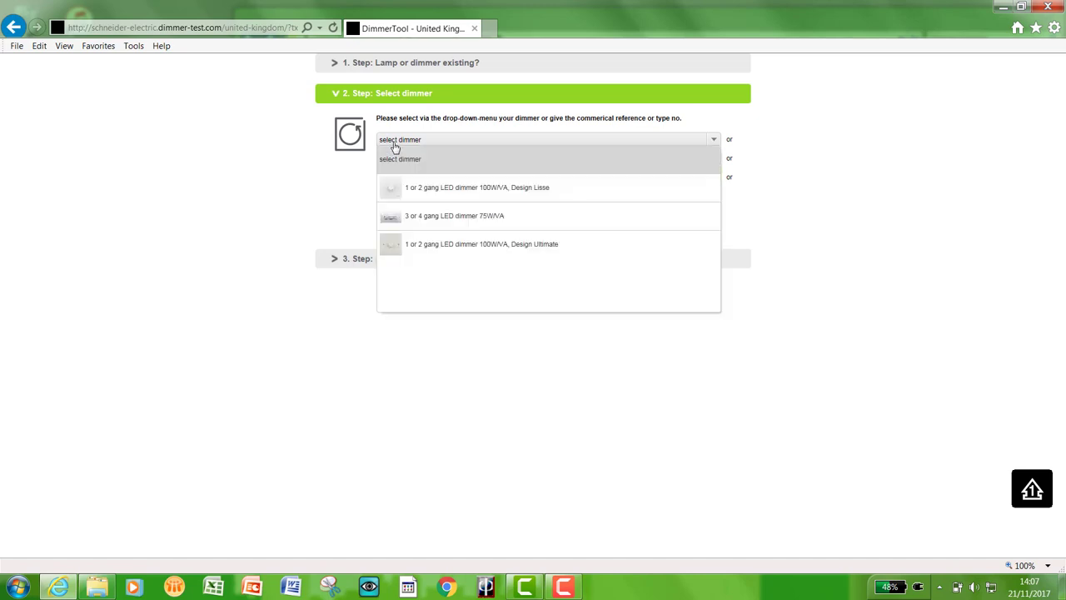
{"action": "left_click", "coordinate": [447, 200]}
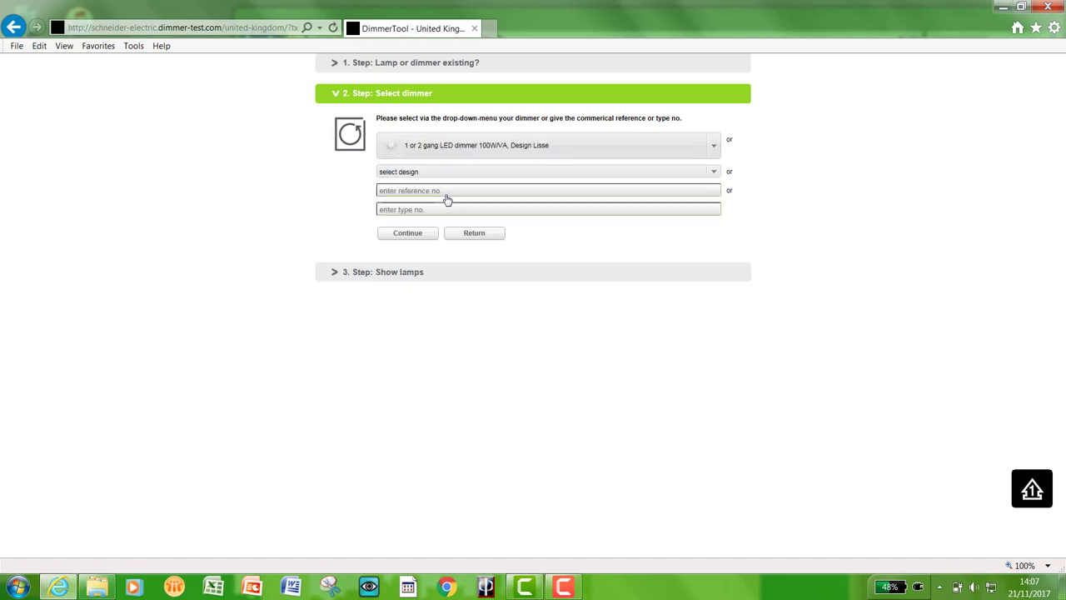
{"action": "left_click", "coordinate": [410, 239]}
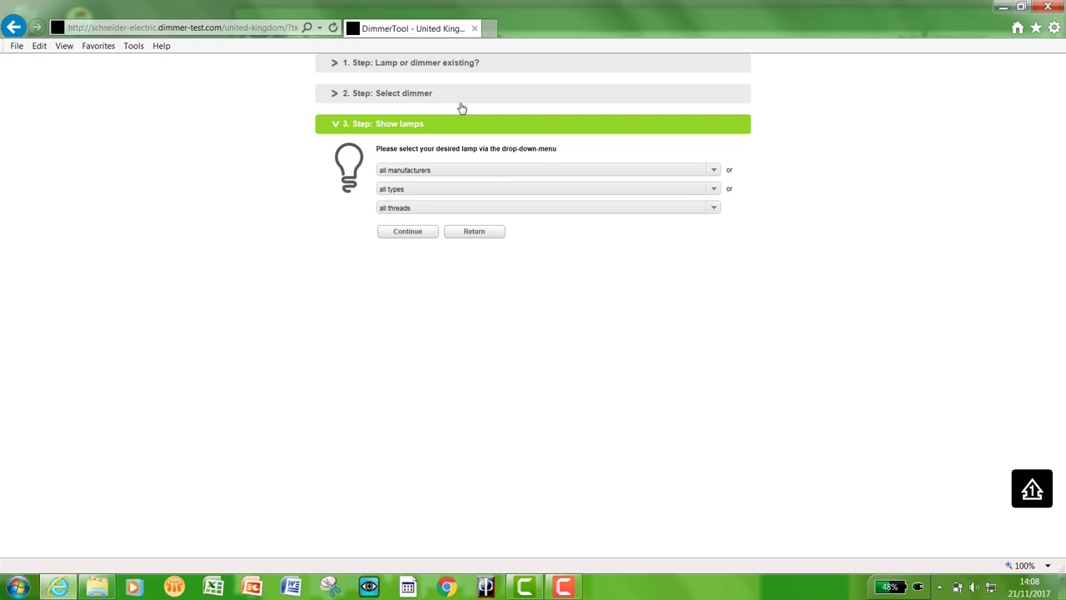
Keep lamp manufacturers, types and threads at 'all' and show the compatible lamps
{"action": "left_click", "coordinate": [414, 208]}
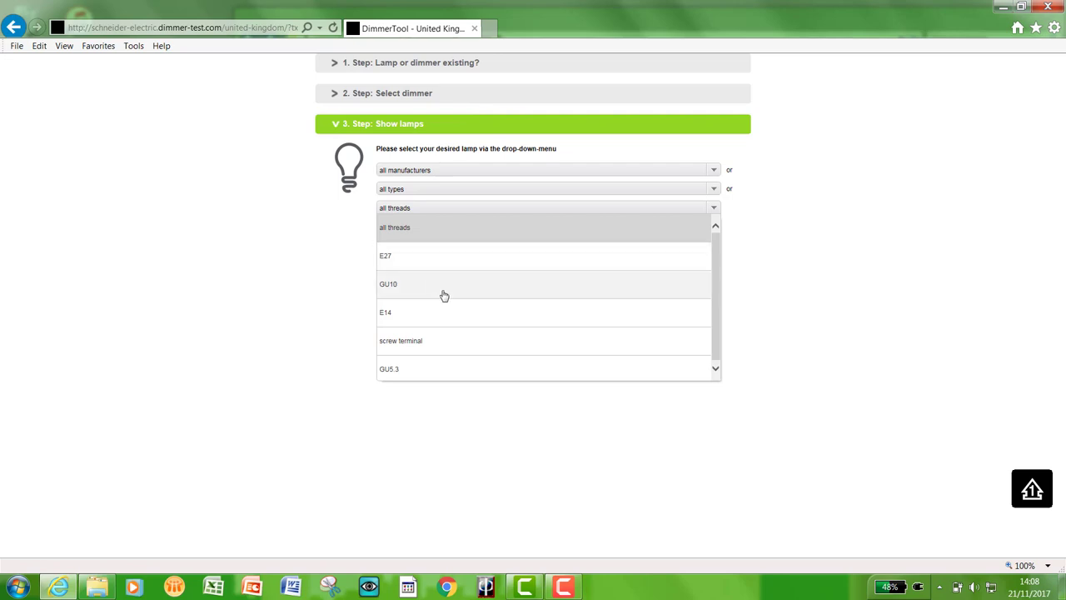
{"action": "left_click", "coordinate": [446, 191]}
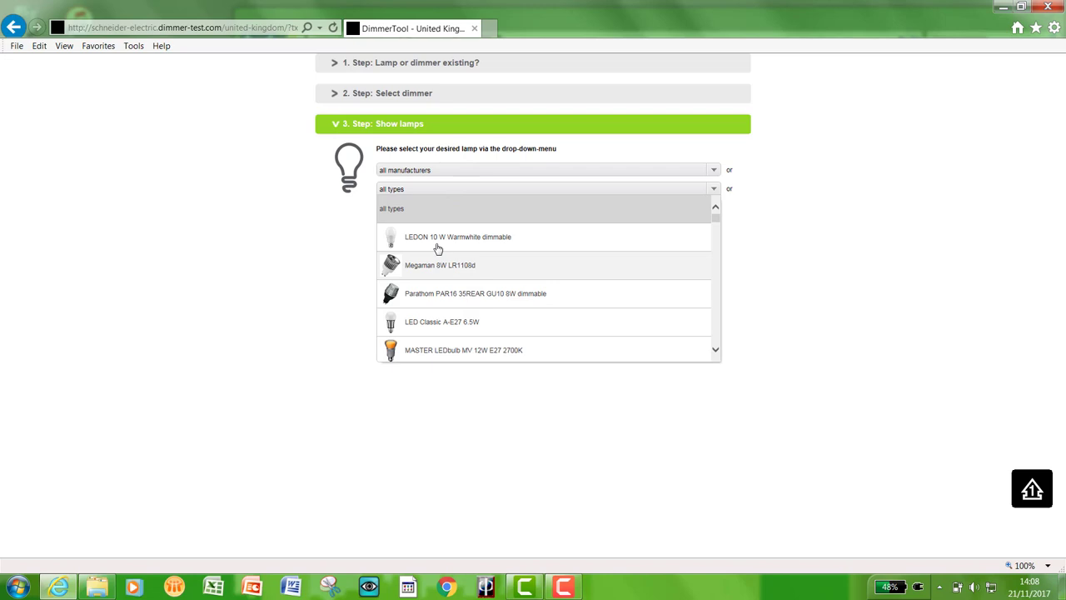
{"action": "left_click", "coordinate": [288, 250]}
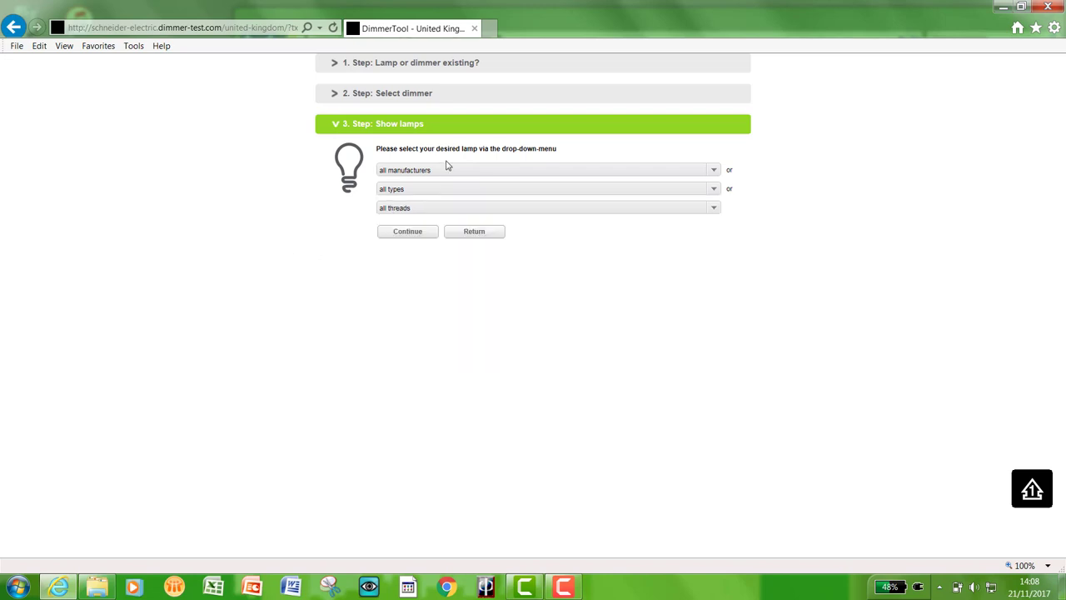
{"action": "left_click", "coordinate": [447, 170]}
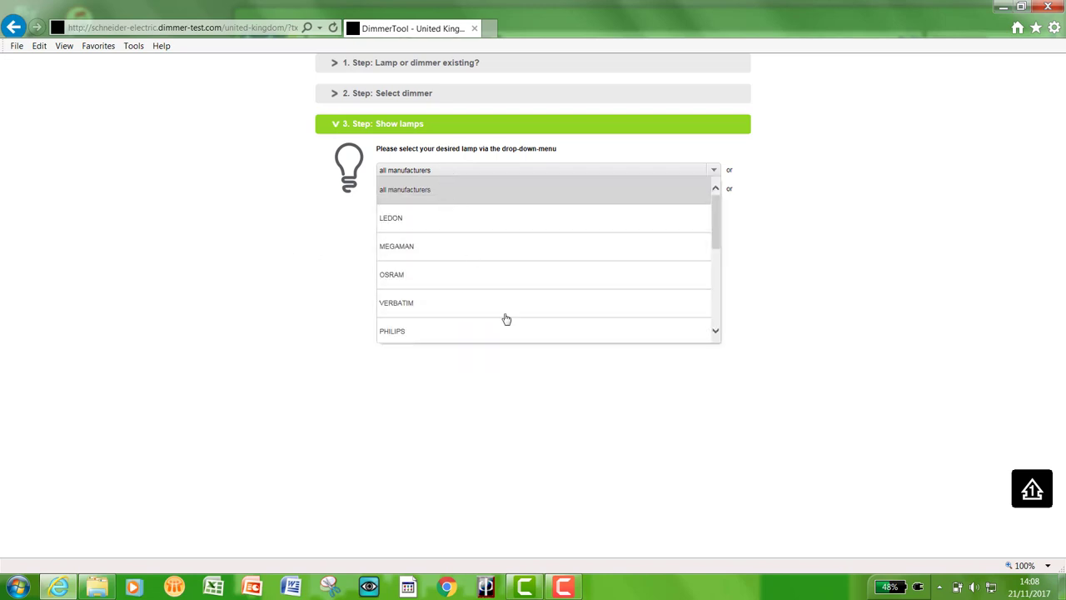
{"action": "scroll", "coordinate": [510, 301], "scroll_direction": "down", "scroll_amount": 1}
{"action": "scroll", "coordinate": [511, 298], "scroll_direction": "down", "scroll_amount": 1}
{"action": "scroll", "coordinate": [511, 297], "scroll_direction": "up", "scroll_amount": 1}
{"action": "scroll", "coordinate": [512, 298], "scroll_direction": "down", "scroll_amount": 1}
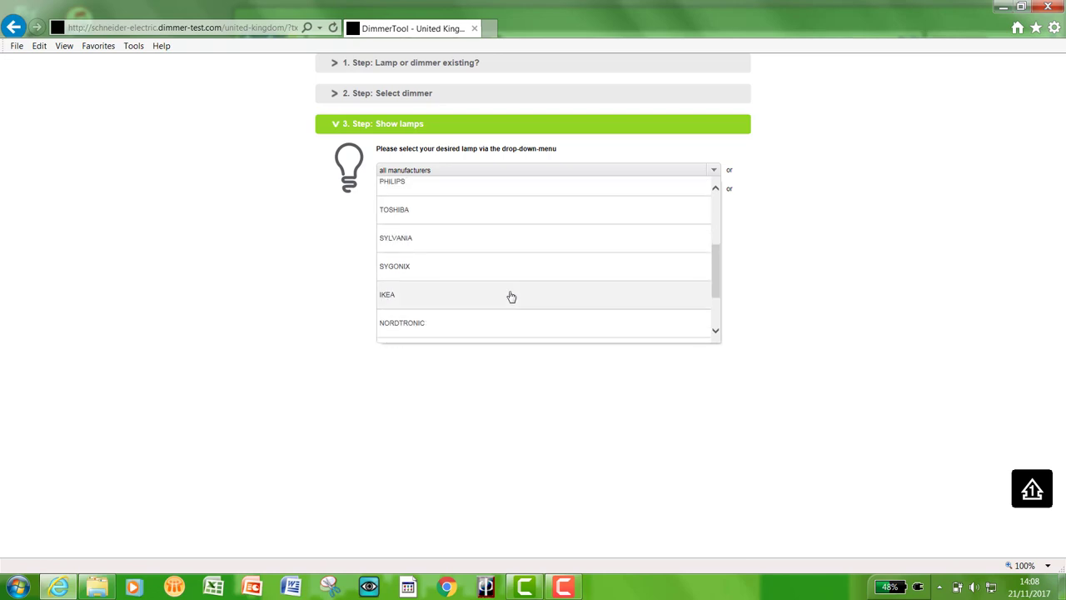
{"action": "scroll", "coordinate": [512, 297], "scroll_direction": "up", "scroll_amount": 1}
{"action": "scroll", "coordinate": [511, 297], "scroll_direction": "up", "scroll_amount": 3}
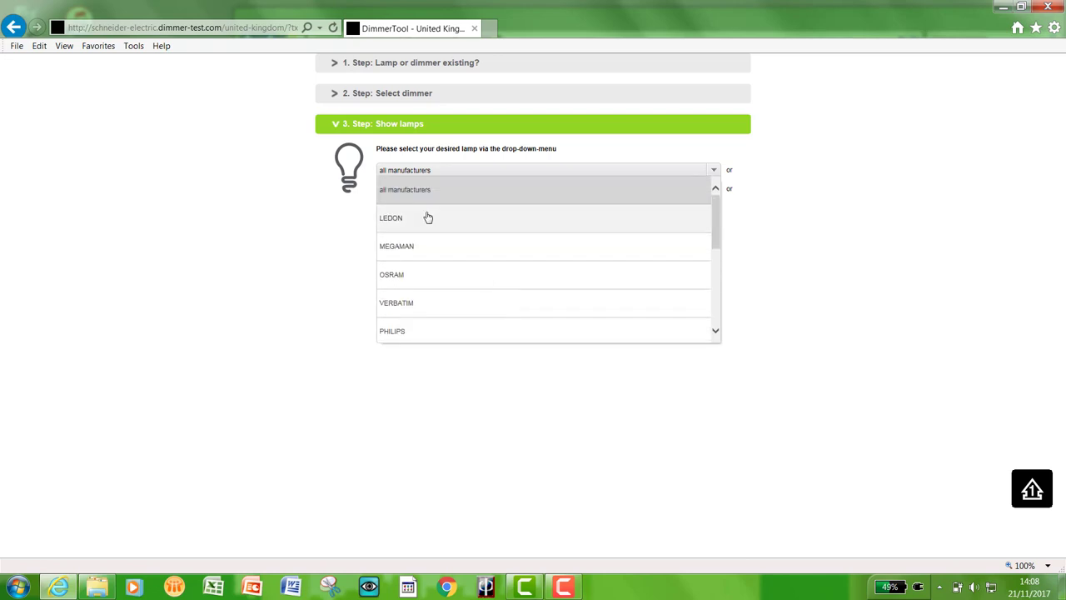
{"action": "left_click", "coordinate": [311, 248]}
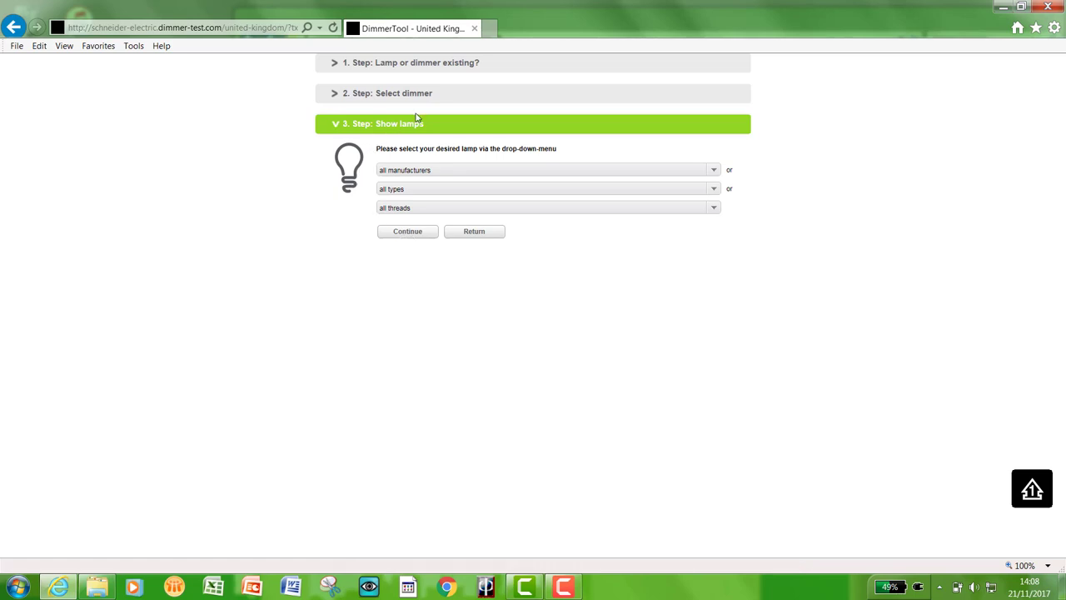
{"action": "left_click", "coordinate": [408, 233]}
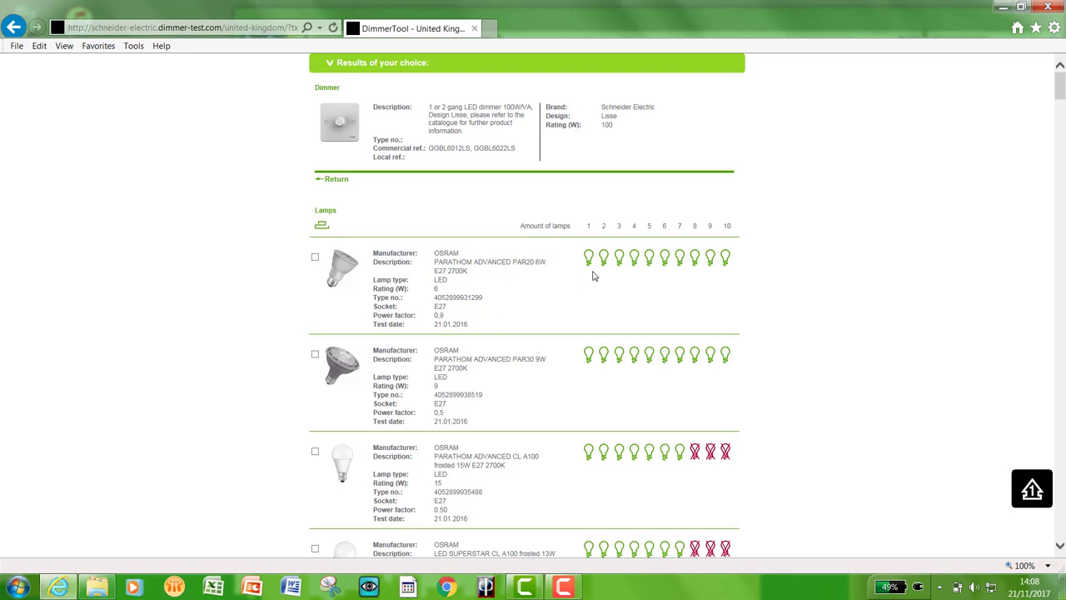
{"action": "scroll", "coordinate": [774, 237], "scroll_direction": "down", "scroll_amount": 1}
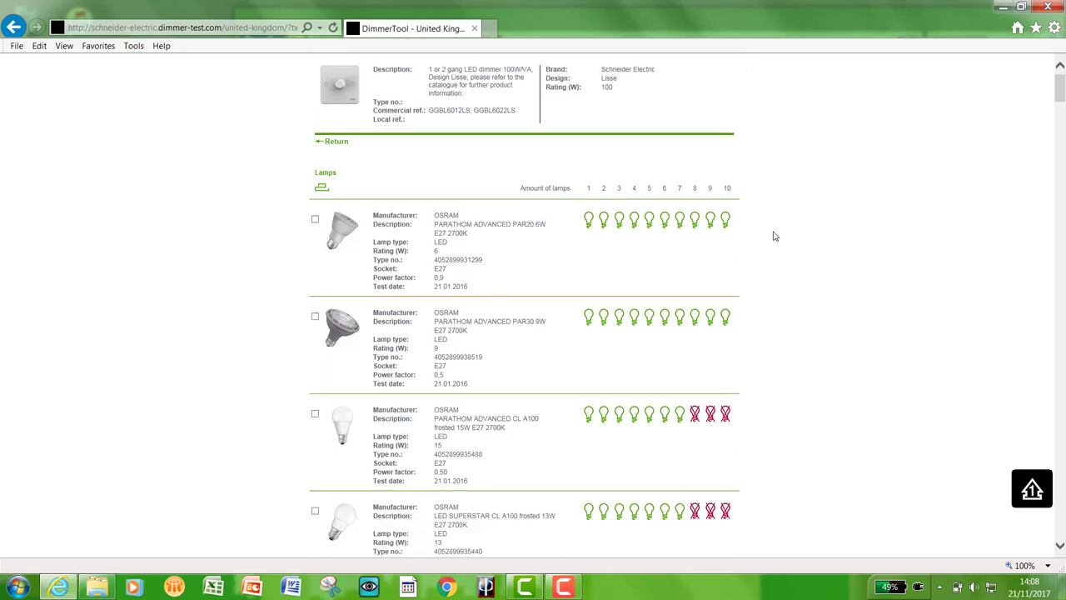
{"action": "scroll", "coordinate": [773, 237], "scroll_direction": "down", "scroll_amount": 1}
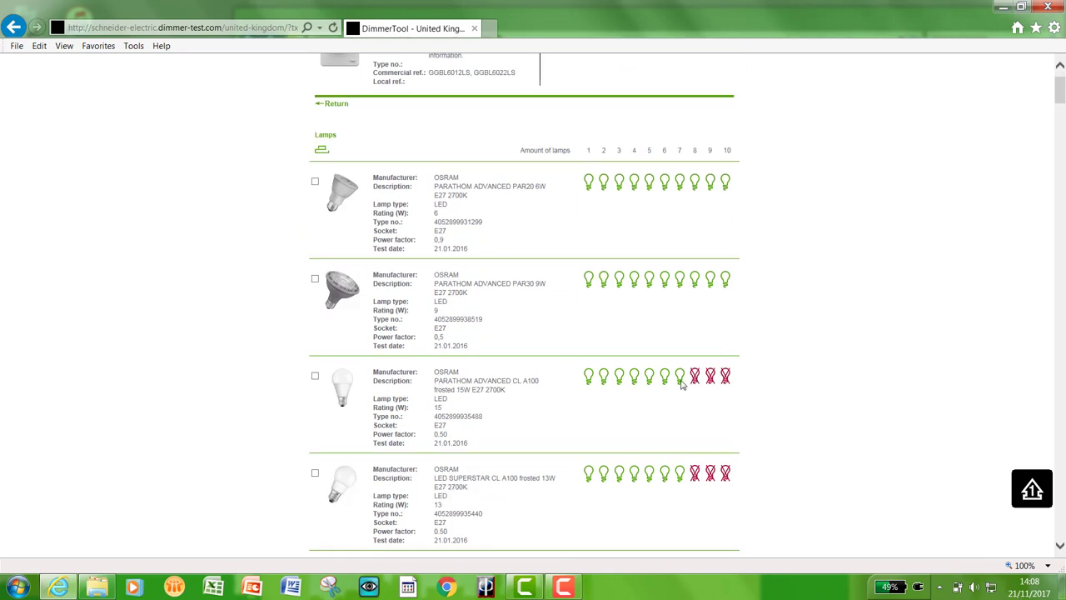
{"action": "scroll", "coordinate": [680, 386], "scroll_direction": "down", "scroll_amount": 3}
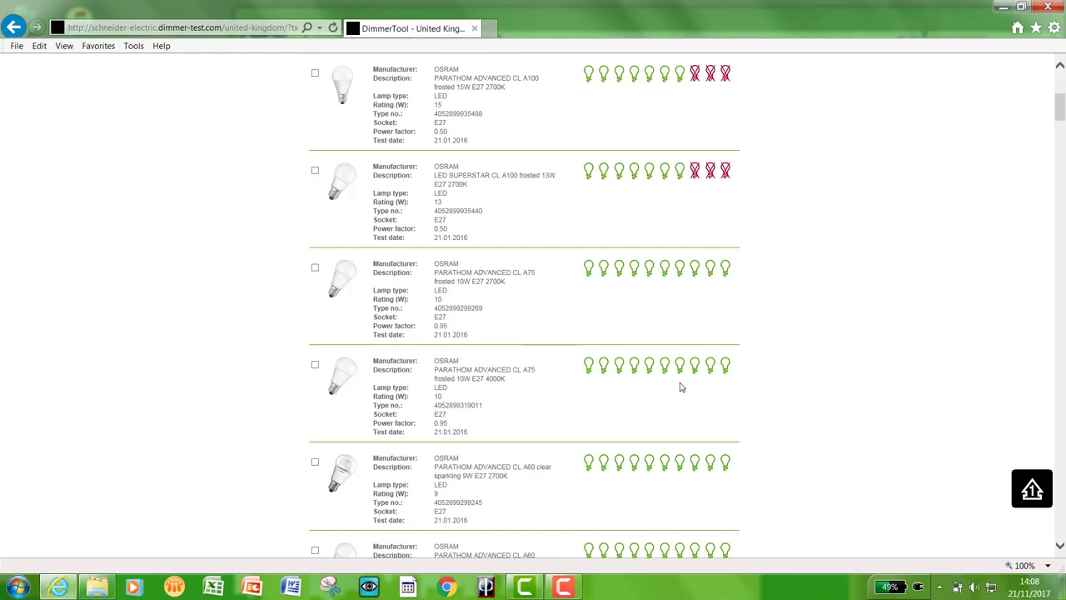
{"action": "scroll", "coordinate": [681, 385], "scroll_direction": "down", "scroll_amount": 10}
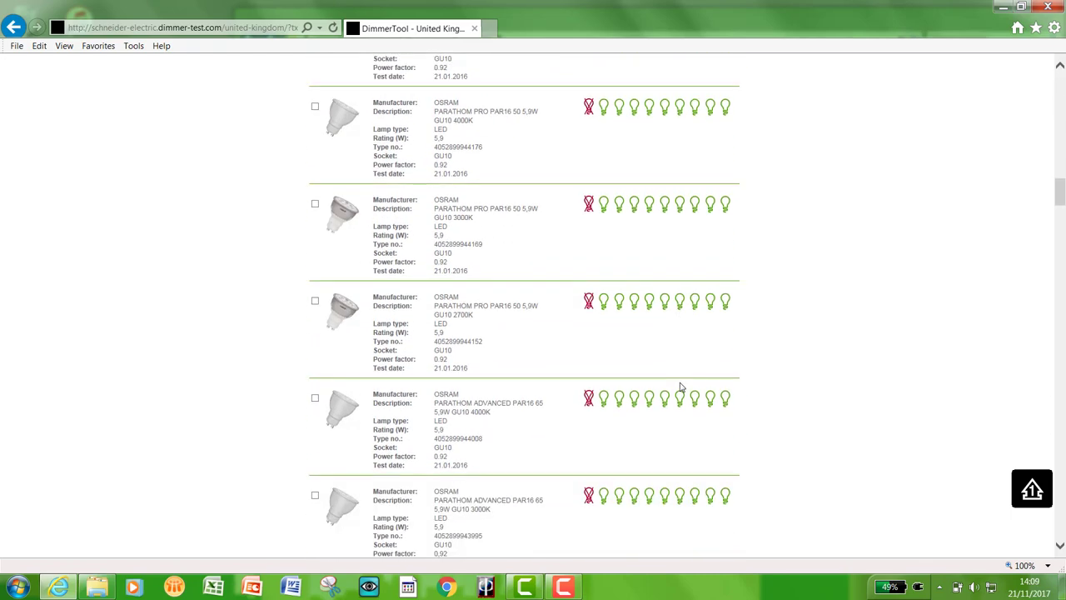
{"action": "scroll", "coordinate": [681, 385], "scroll_direction": "down", "scroll_amount": 10}
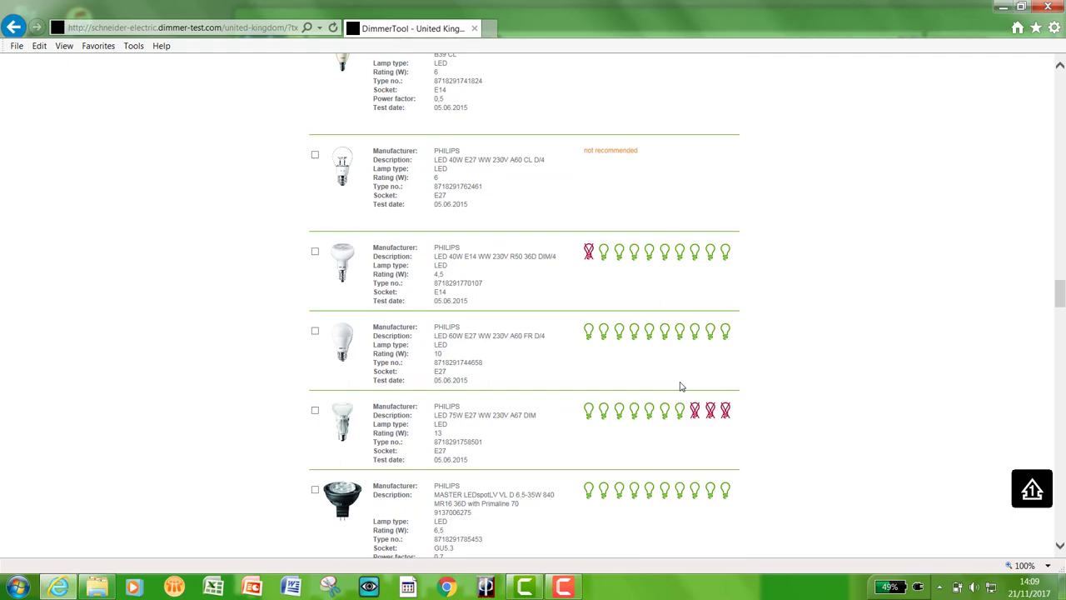
{"action": "scroll", "coordinate": [680, 386], "scroll_direction": "up", "scroll_amount": 1}
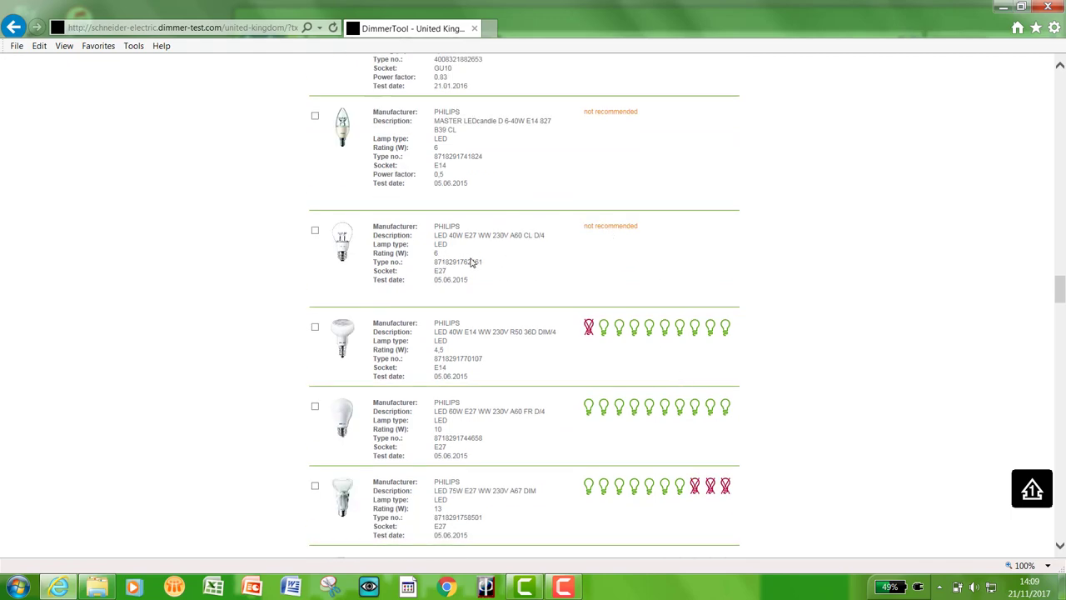
{"action": "scroll", "coordinate": [471, 262], "scroll_direction": "up", "scroll_amount": 5}
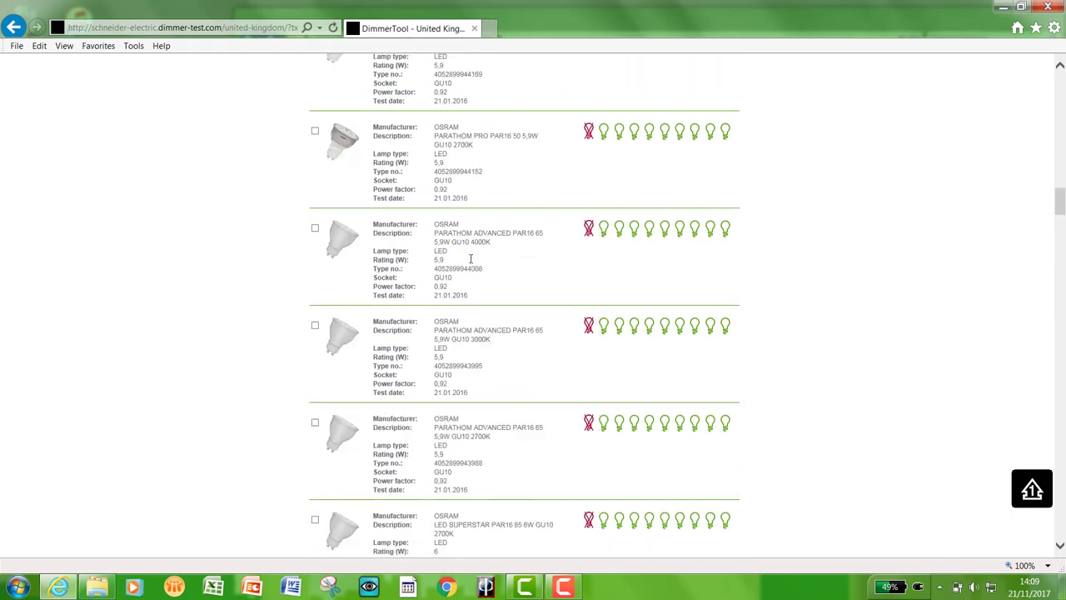
{"action": "scroll", "coordinate": [470, 259], "scroll_direction": "up", "scroll_amount": 10}
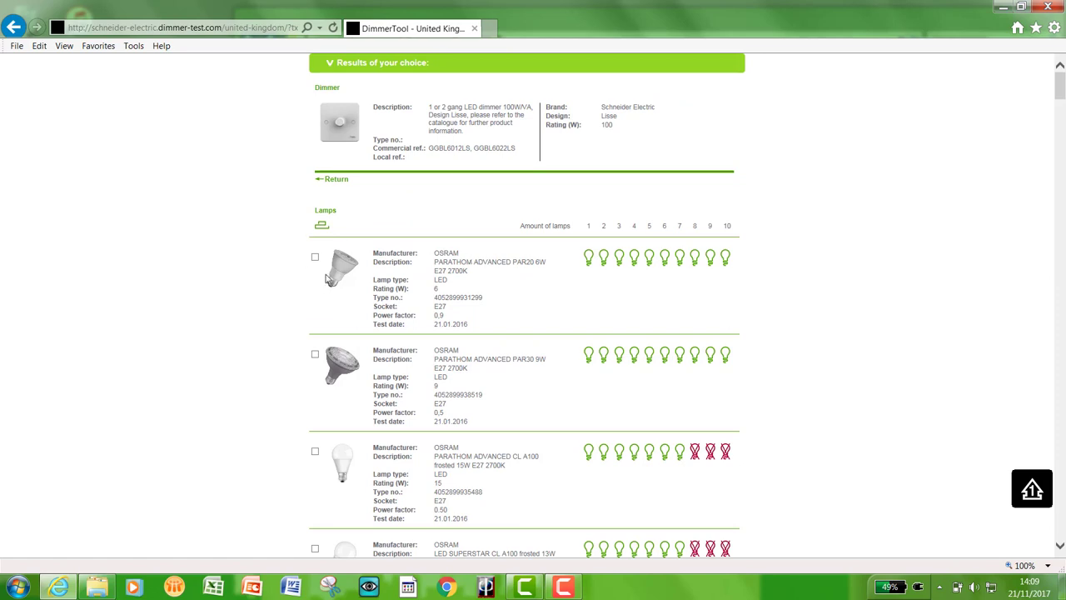
Tick the PARATHOM ADVANCED PAR20 6W and PAR30 9W lamps, create their PDF and open it
{"action": "left_click", "coordinate": [315, 256]}
{"action": "left_click", "coordinate": [315, 355]}
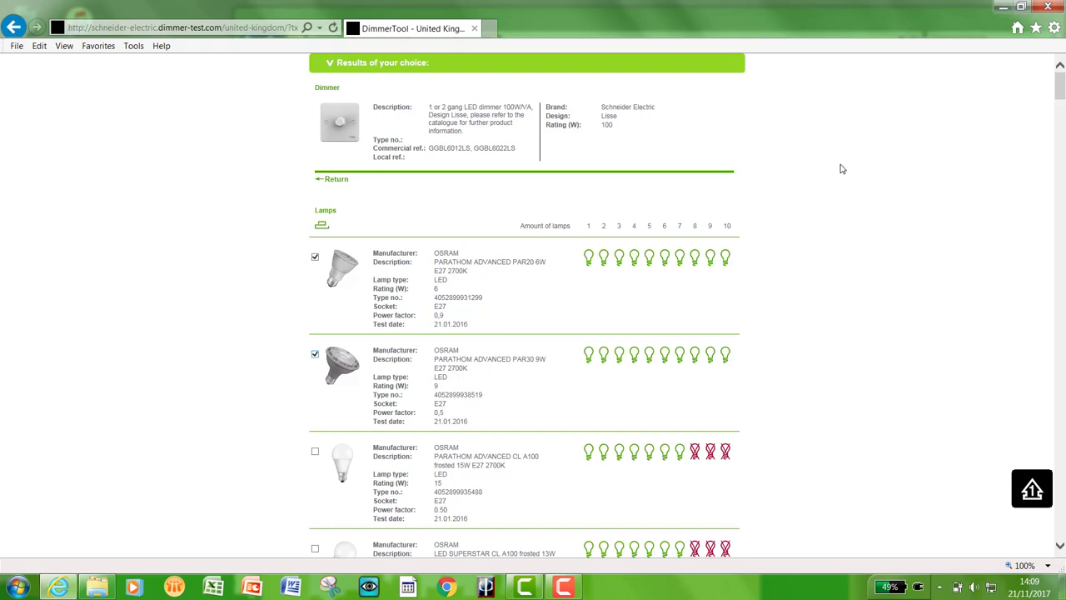
{"action": "left_click_drag", "start_coordinate": [1061, 97], "coordinate": [1061, 528]}
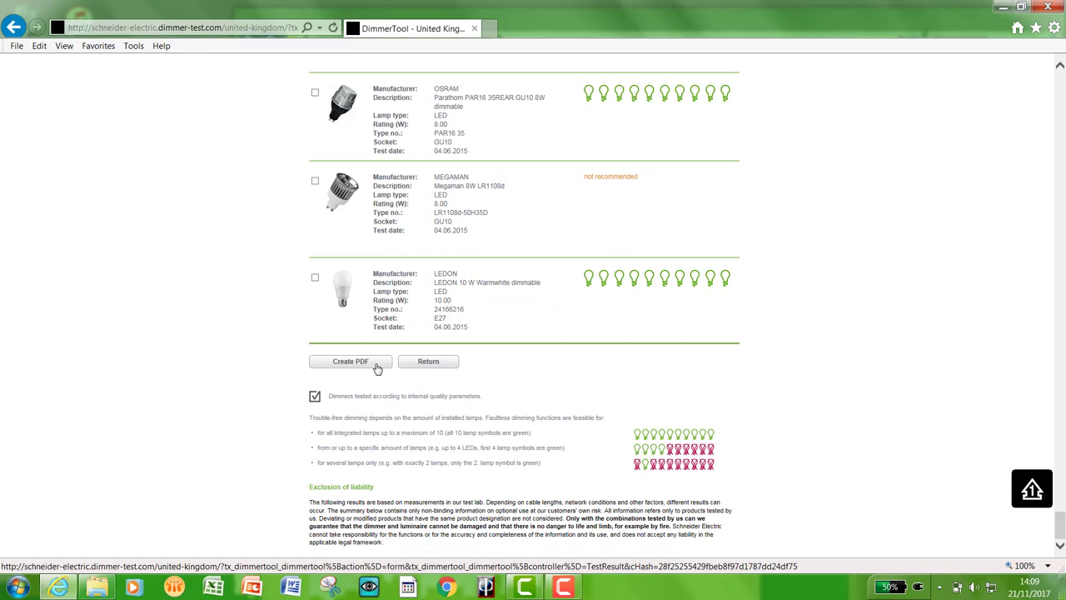
{"action": "left_click", "coordinate": [376, 365]}
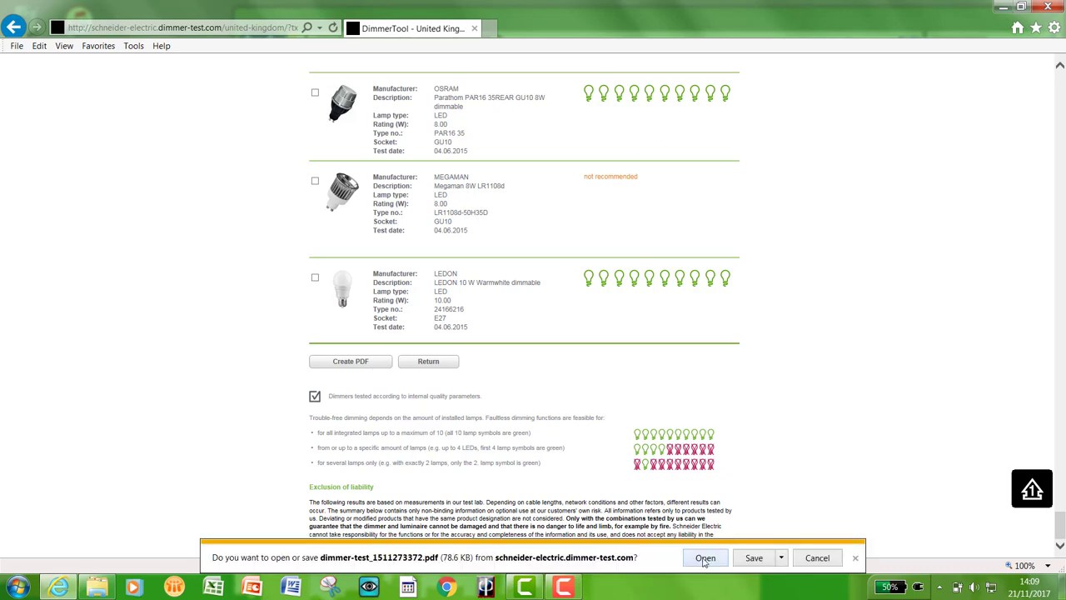
{"action": "left_click", "coordinate": [704, 558]}
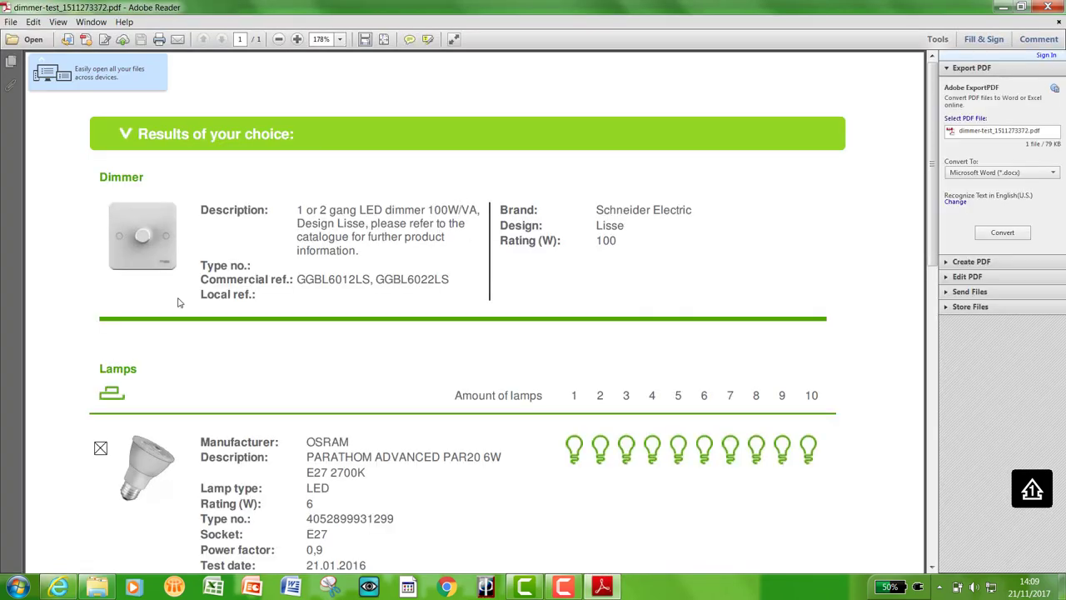
Scroll through the PDF's Lisse dimmer and two OSRAM lamp entries, then back up
{"action": "scroll", "coordinate": [178, 302], "scroll_direction": "down", "scroll_amount": 1}
{"action": "scroll", "coordinate": [177, 302], "scroll_direction": "down", "scroll_amount": 3}
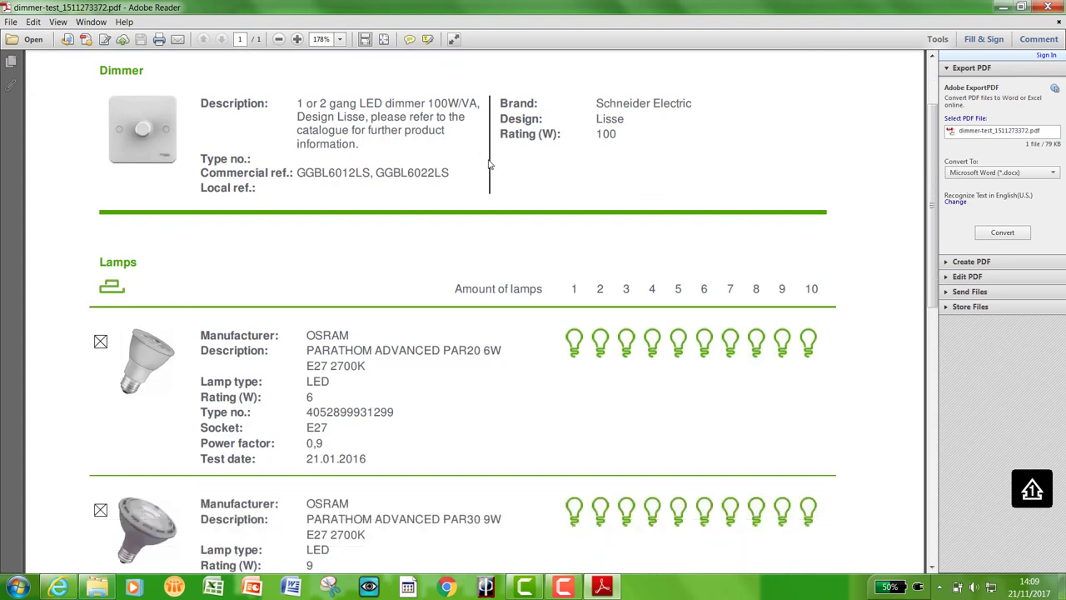
{"action": "scroll", "coordinate": [490, 164], "scroll_direction": "down", "scroll_amount": 2}
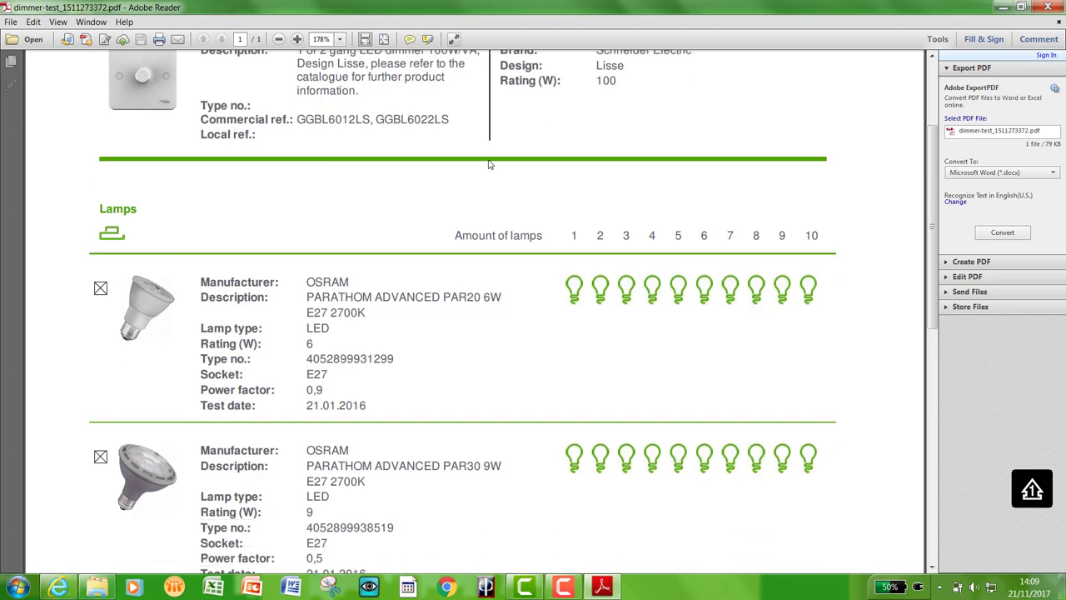
{"action": "scroll", "coordinate": [490, 164], "scroll_direction": "down", "scroll_amount": 4}
{"action": "scroll", "coordinate": [490, 164], "scroll_direction": "down", "scroll_amount": 2}
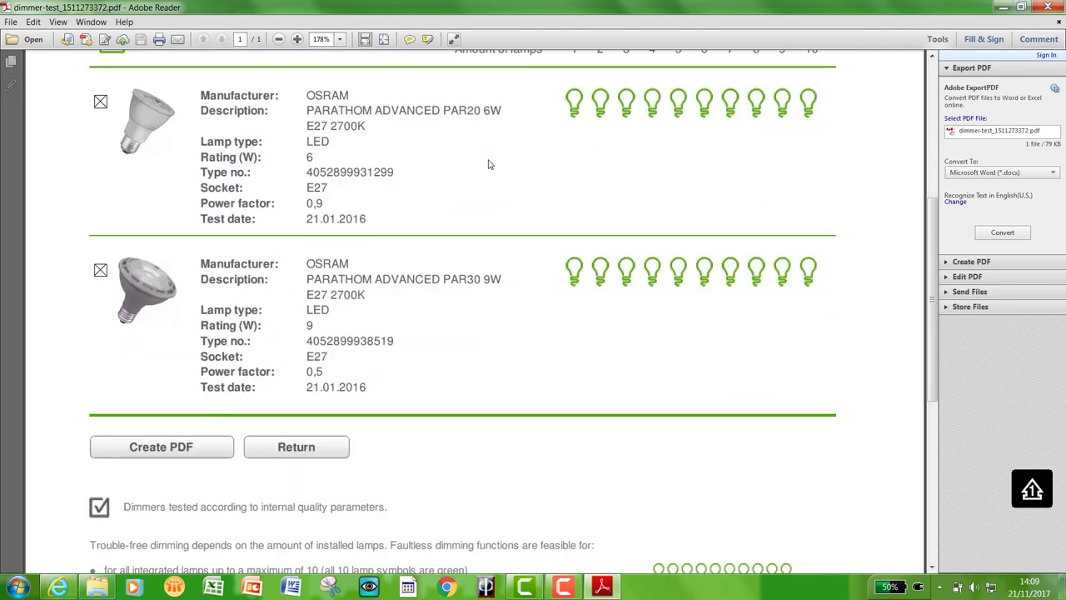
{"action": "scroll", "coordinate": [489, 164], "scroll_direction": "up", "scroll_amount": 9}
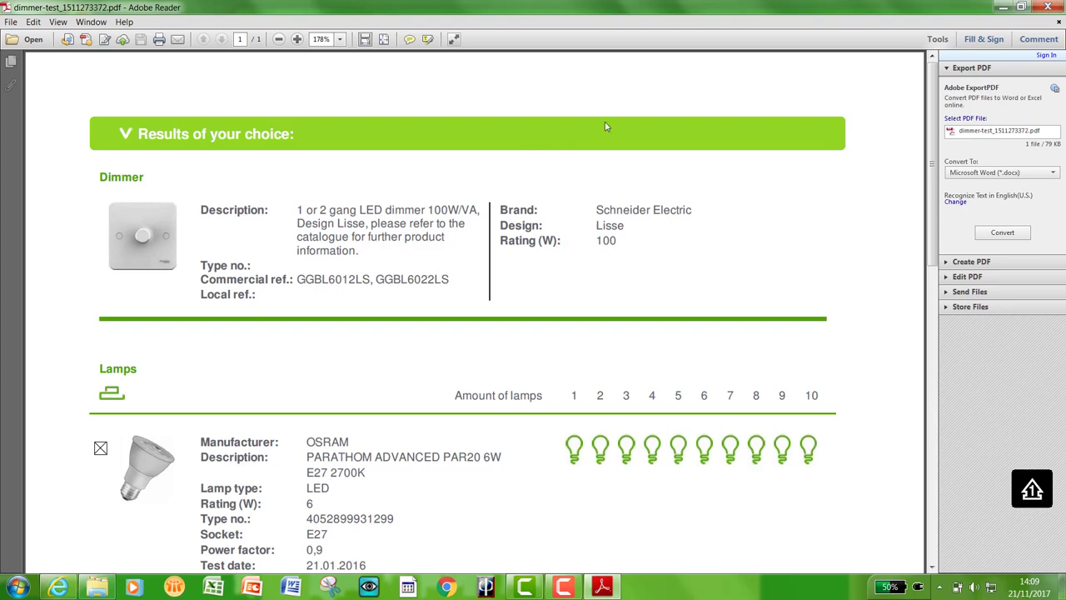
Minimise Adobe Reader and scroll back up the Lisse dimmer lamp results in the browser
{"action": "left_click", "coordinate": [1003, 6]}
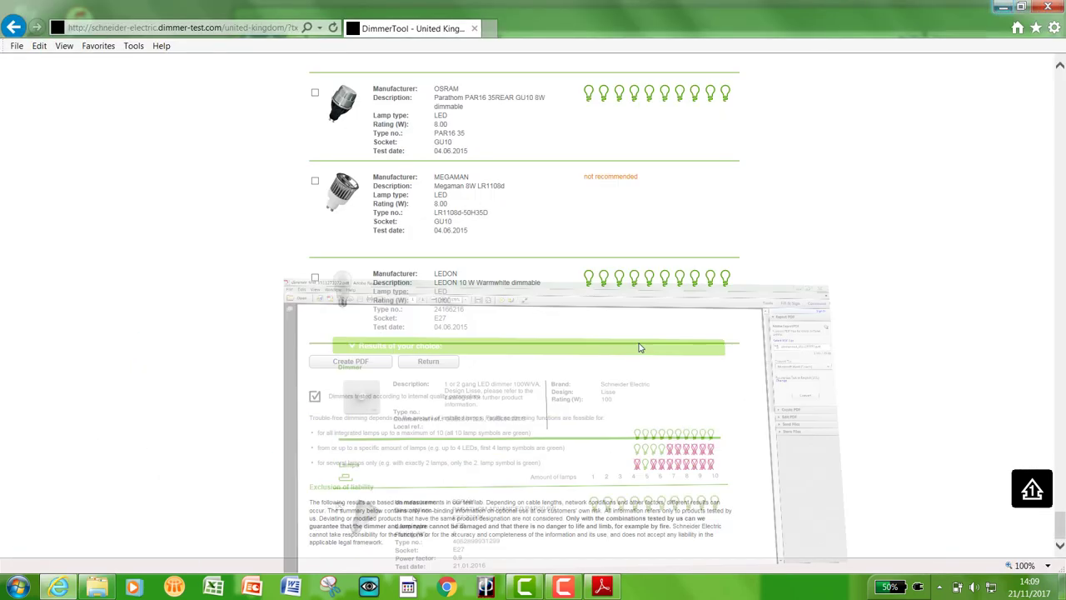
{"action": "scroll", "coordinate": [866, 219], "scroll_direction": "up", "scroll_amount": 10}
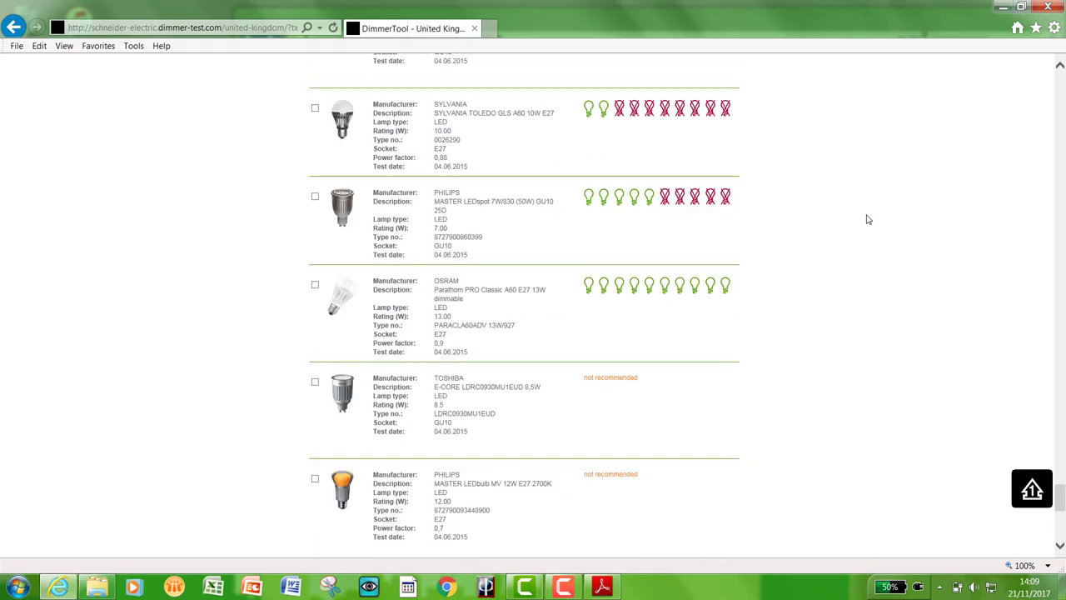
{"action": "scroll", "coordinate": [866, 219], "scroll_direction": "up", "scroll_amount": 5}
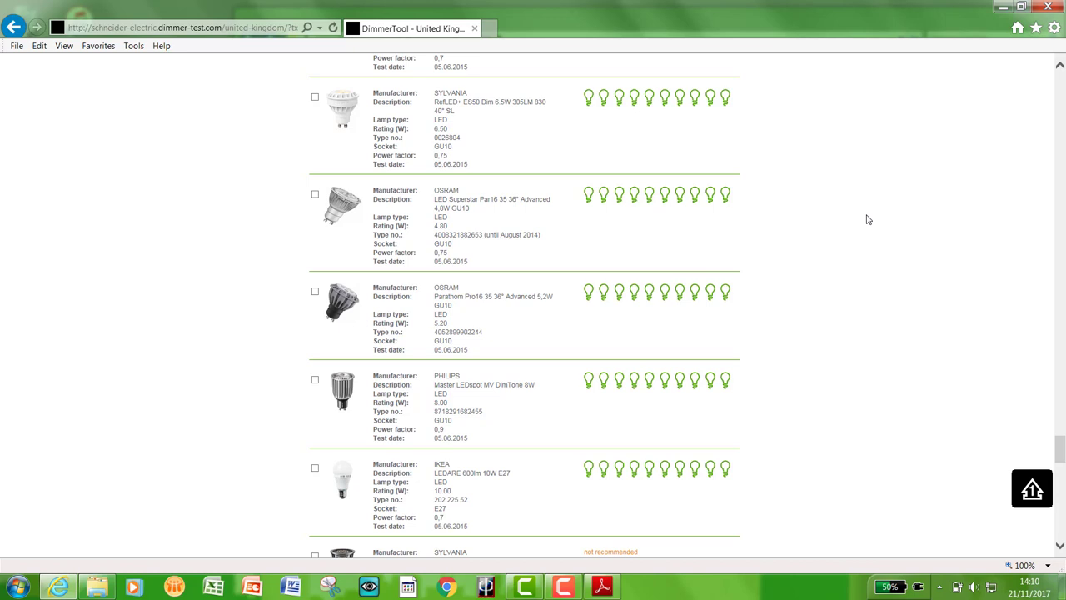
{"action": "scroll", "coordinate": [866, 219], "scroll_direction": "up", "scroll_amount": 5}
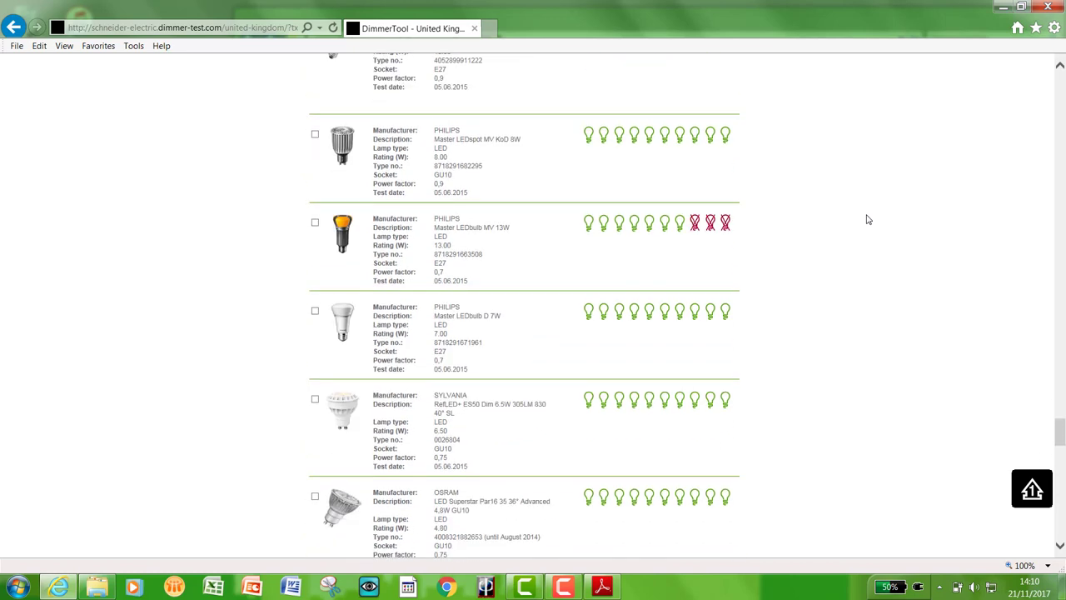